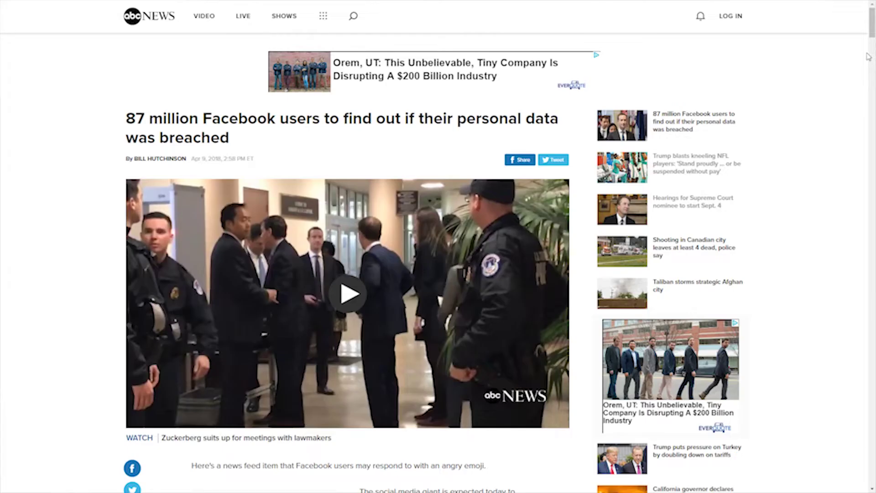
Step: Read down the ABC News data-breach article, then bring the Facebook welcome page back up in Chrome
scroll(864, 74, "down", 3)
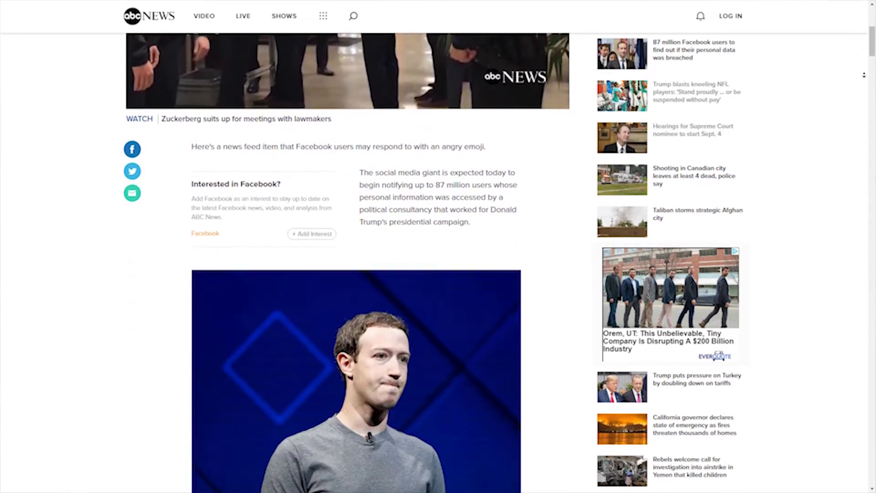
scroll(864, 74, "down", 15)
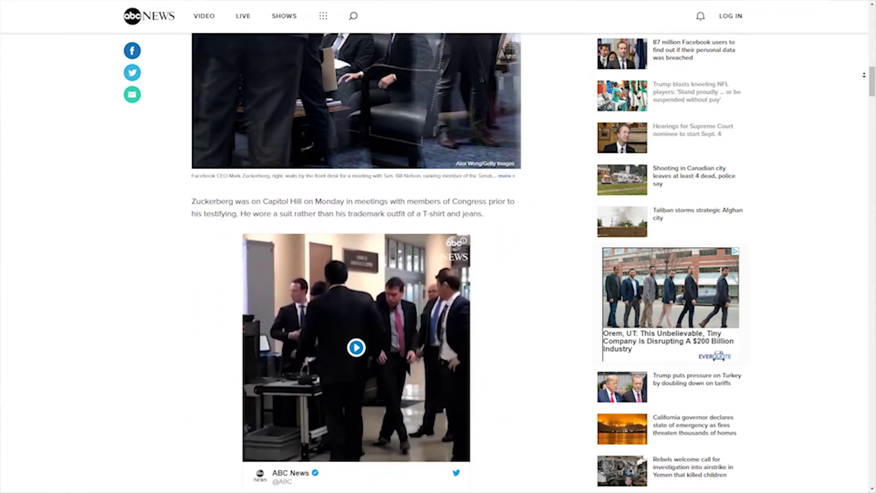
scroll(864, 74, "down", 8)
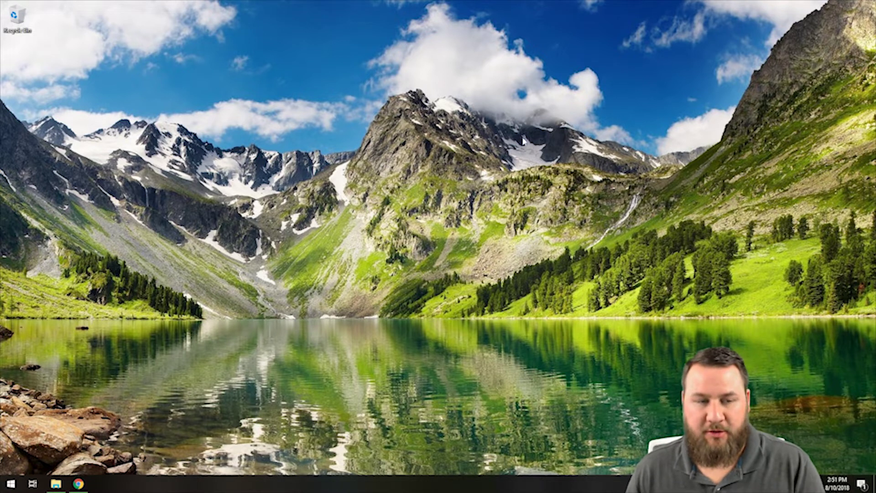
left_click(78, 484)
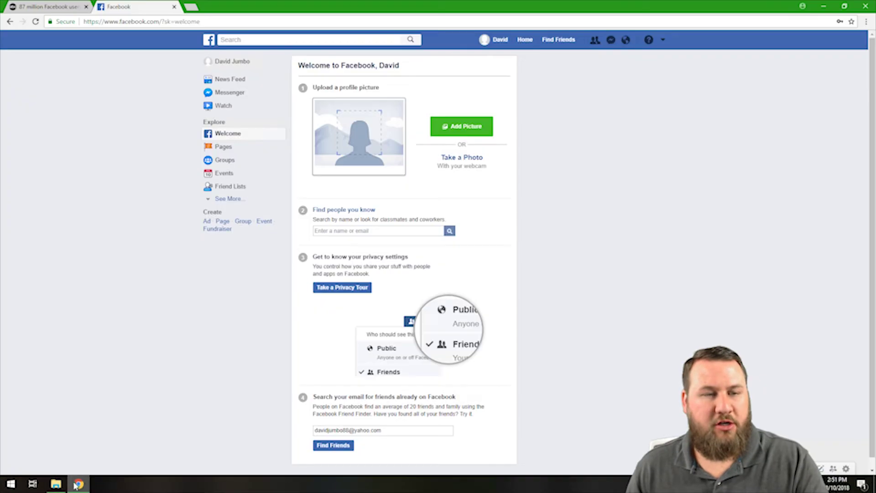
Step: Go from the account menu's Settings to the Privacy Settings and Tools page
left_click(664, 41)
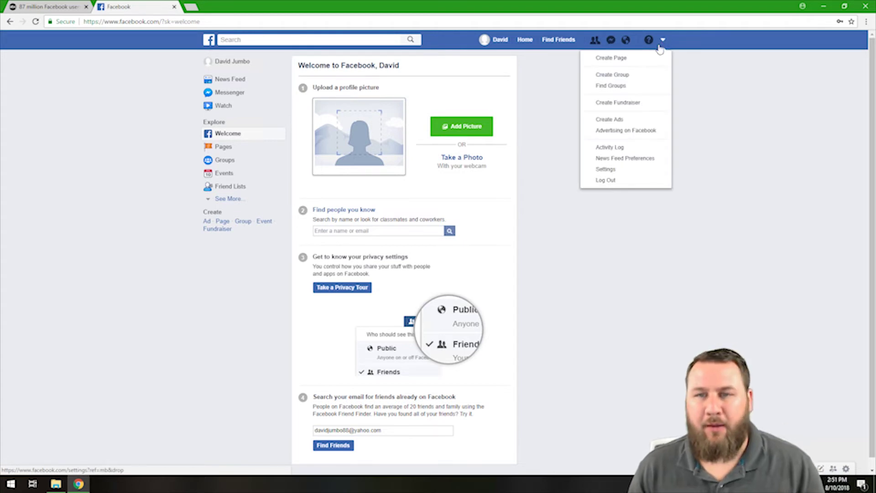
left_click(607, 170)
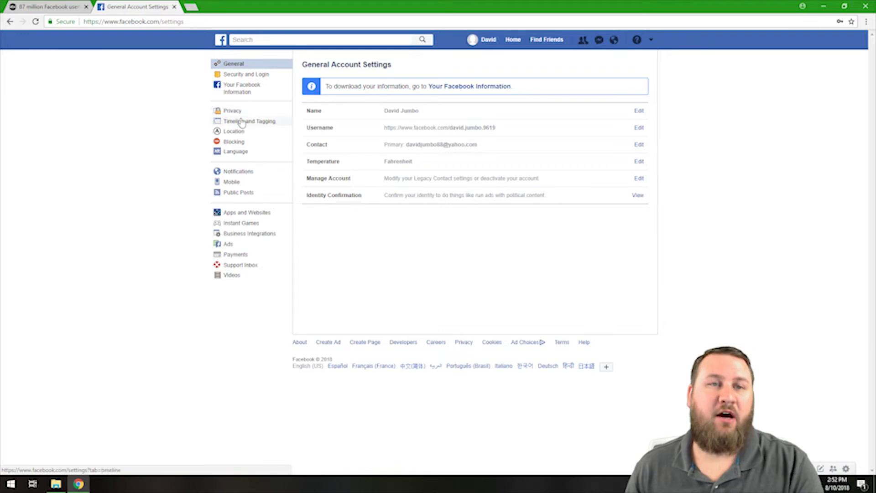
left_click(233, 111)
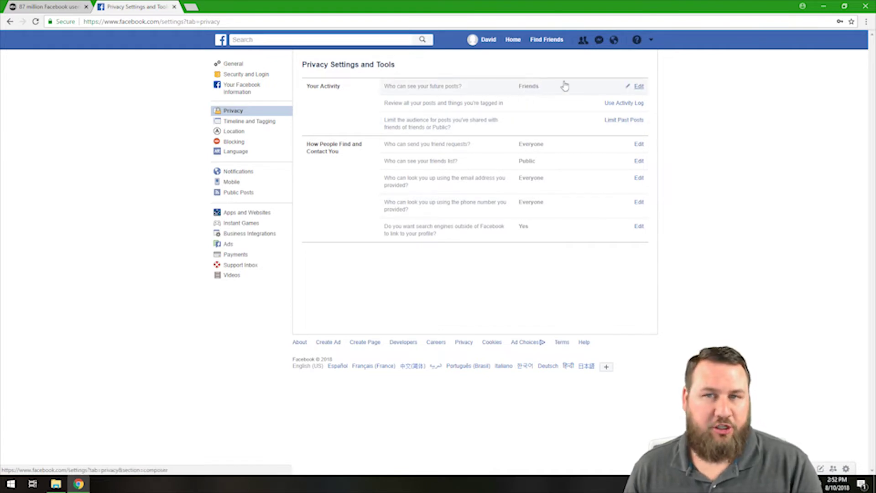
left_click(639, 87)
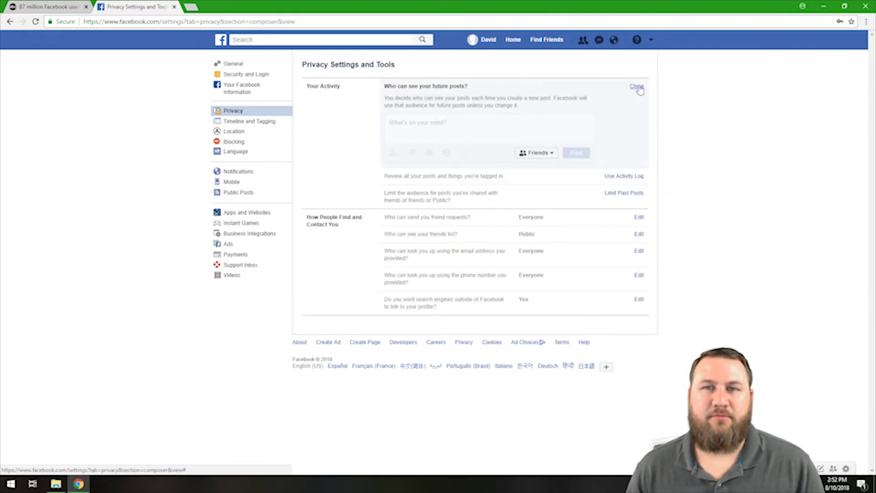
left_click(536, 152)
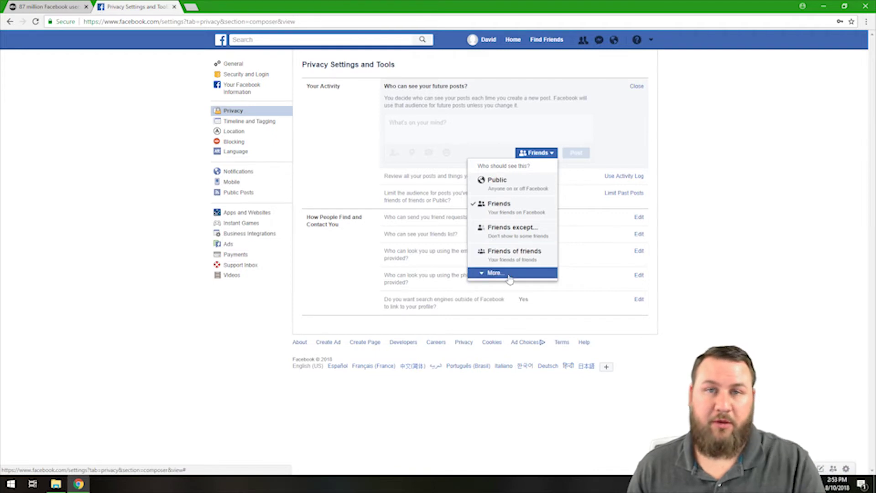
left_click(492, 272)
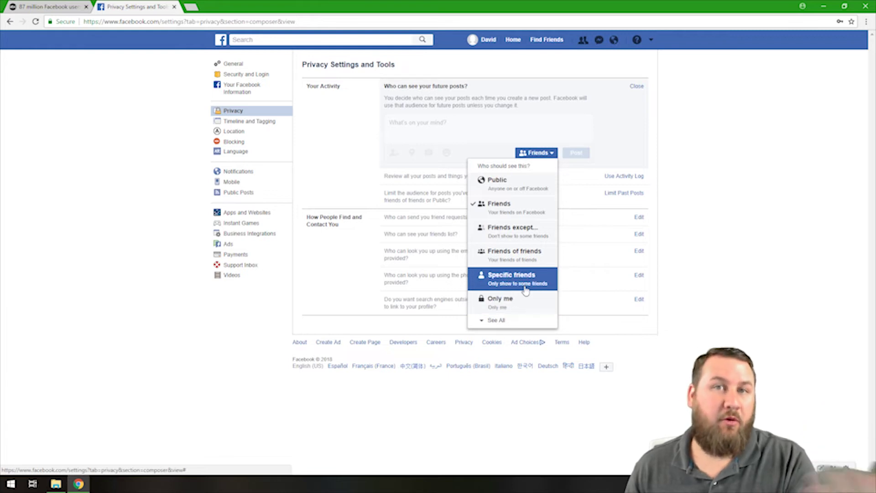
left_click(496, 320)
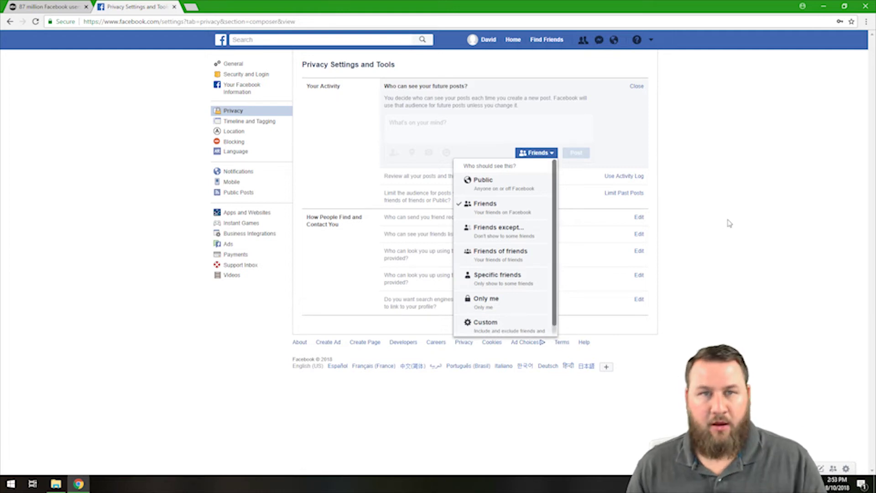
left_click(735, 264)
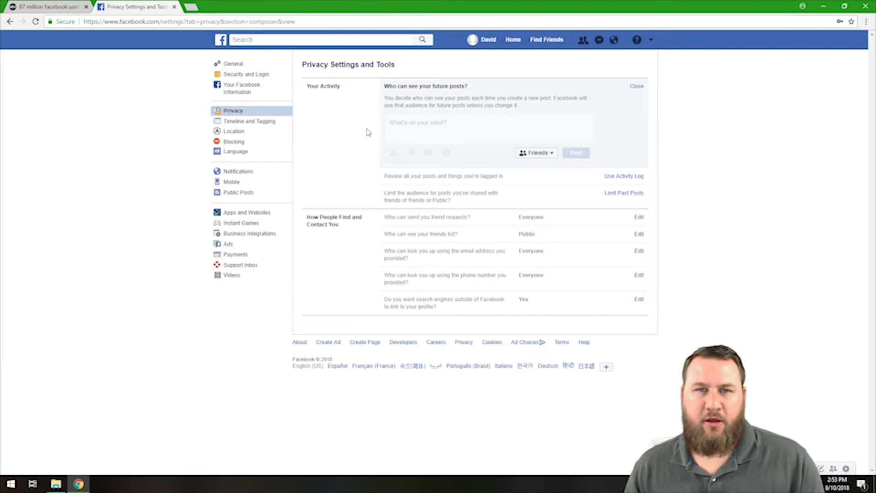
left_click_drag(371, 117, 617, 139)
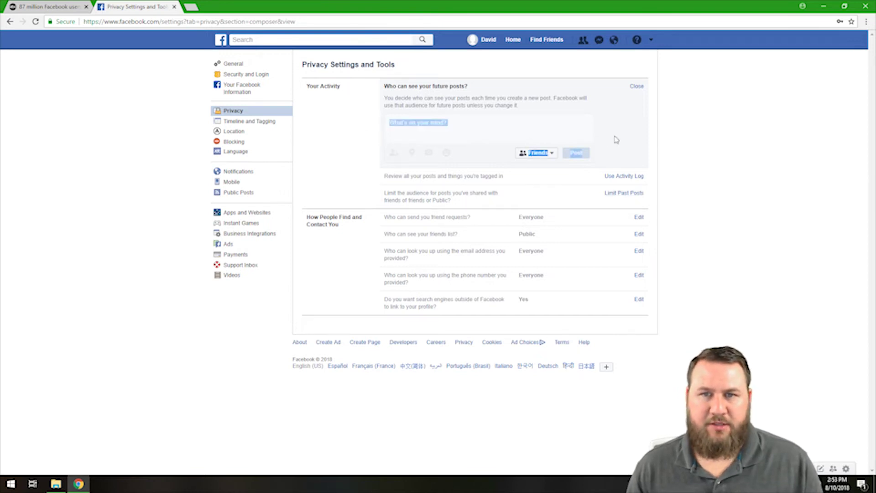
left_click(221, 40)
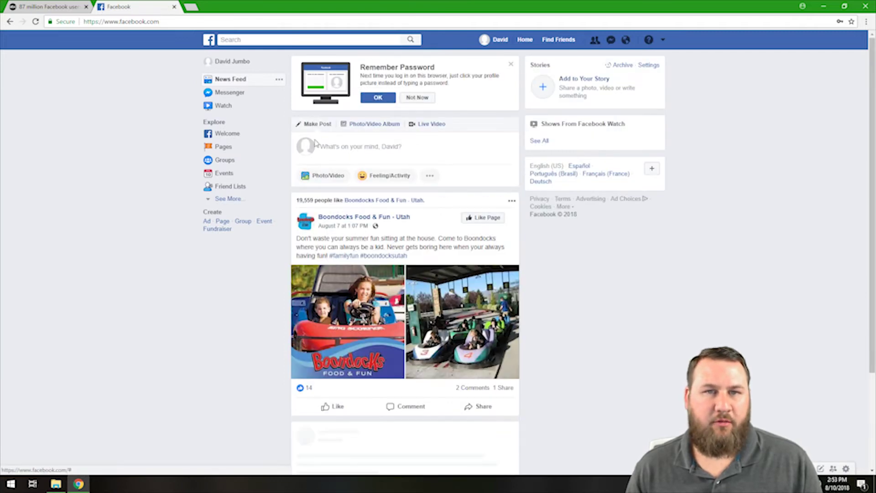
Step: Check the audience options in the new-post composer, then close it without posting
left_click(412, 148)
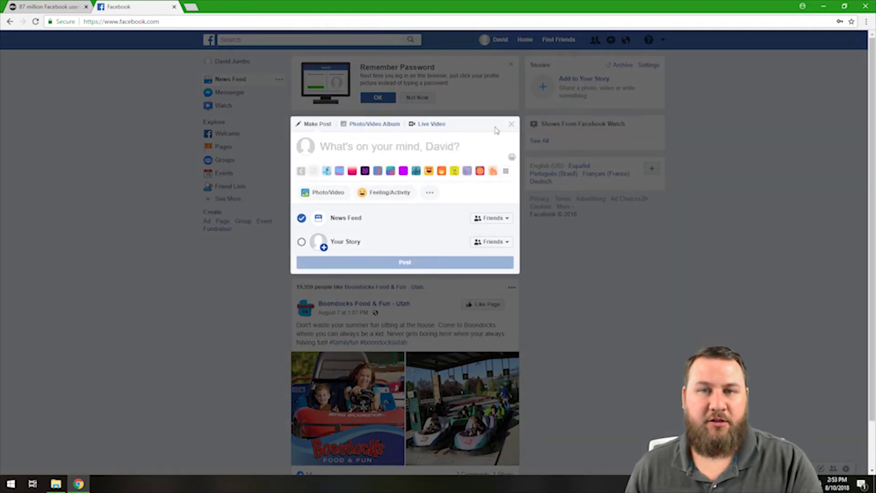
left_click(512, 124)
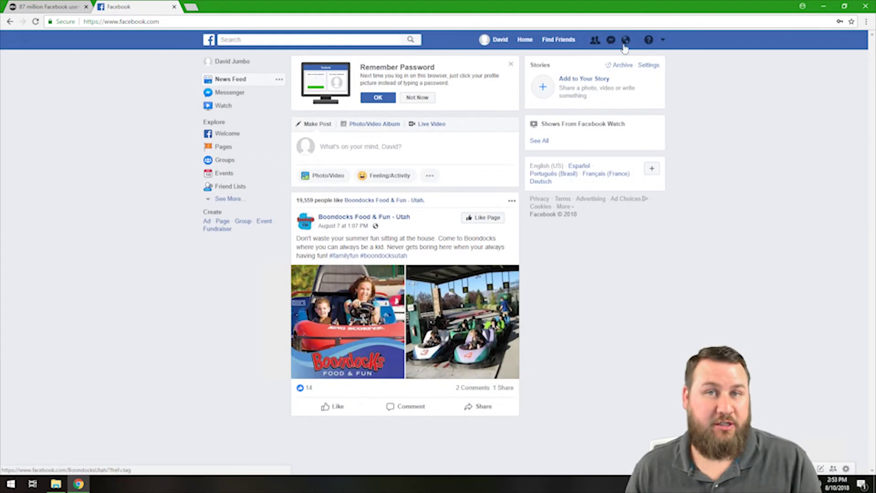
left_click(664, 42)
Step: From Privacy settings, open the Activity Log's Timeline Review, which has no items to review
left_click(609, 172)
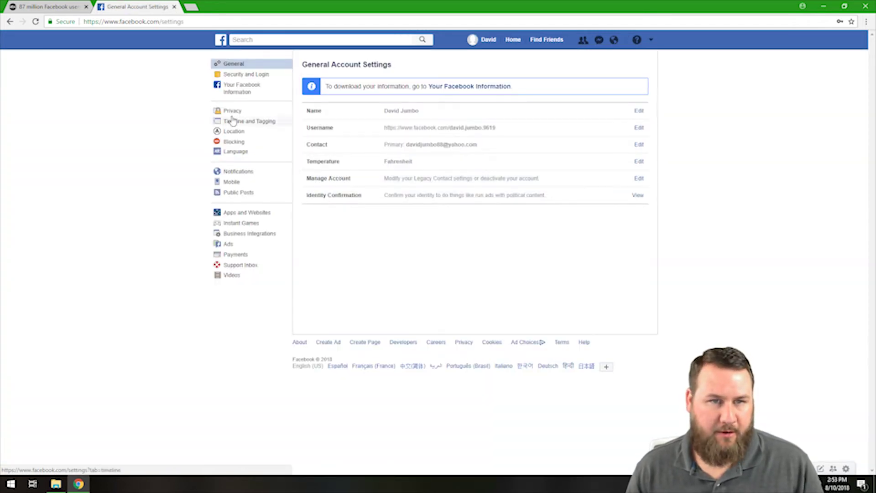
left_click(232, 111)
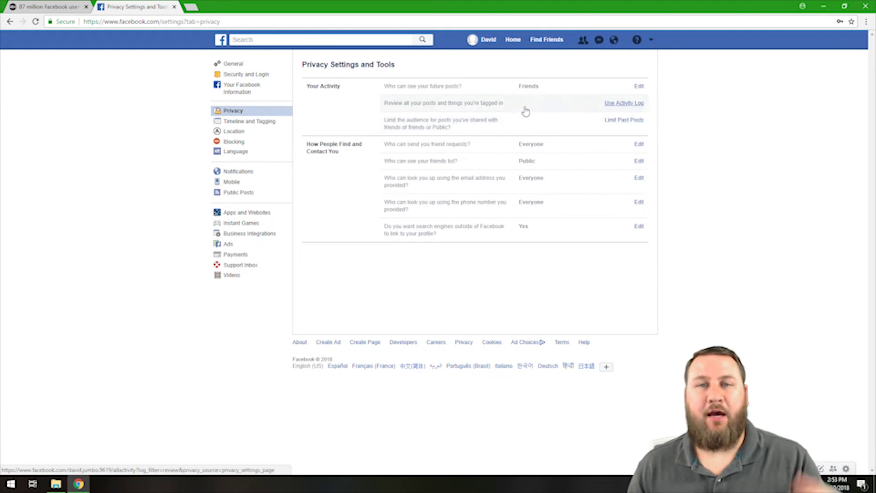
left_click(624, 104)
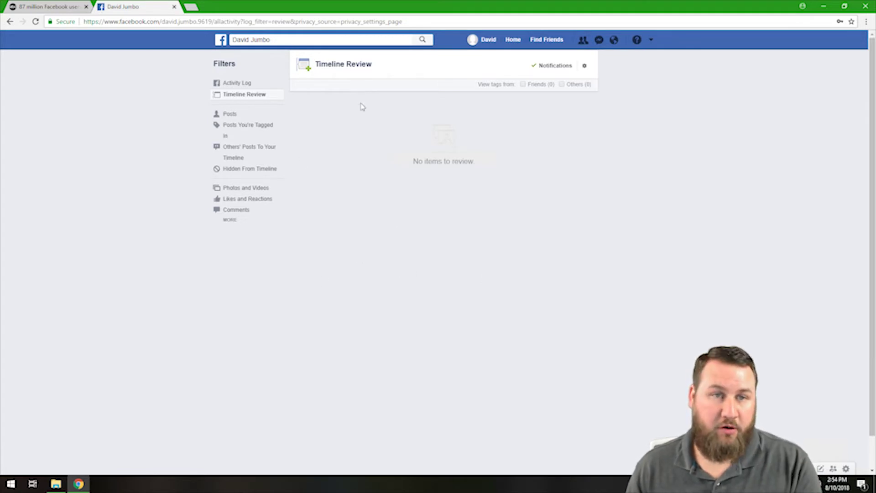
left_click(651, 39)
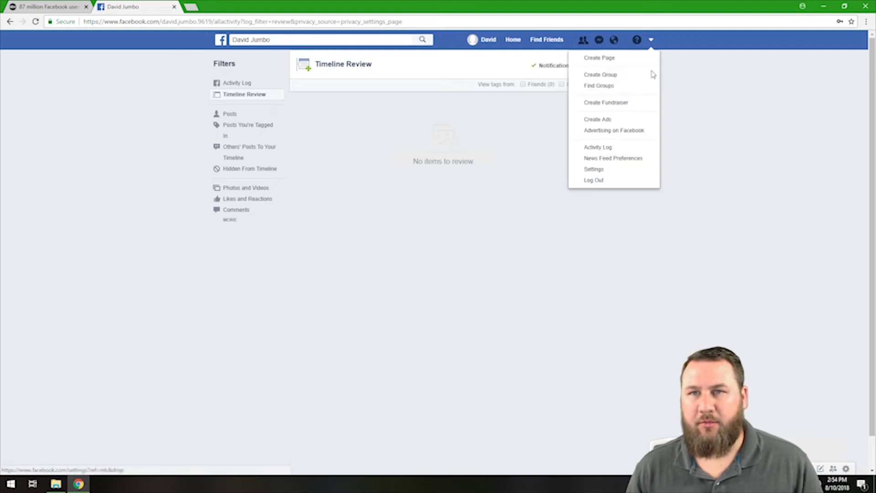
Step: Return to Privacy settings and edit 'Who can send you friend requests?', currently Everyone
left_click(594, 170)
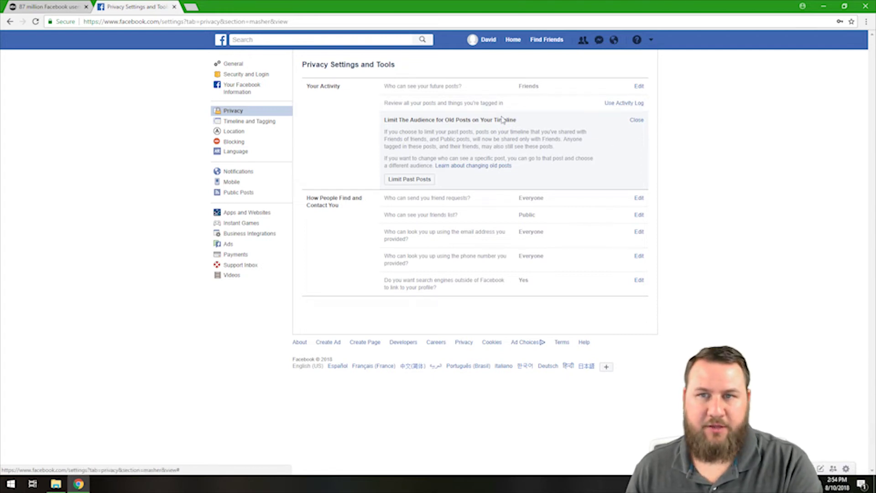
left_click(460, 199)
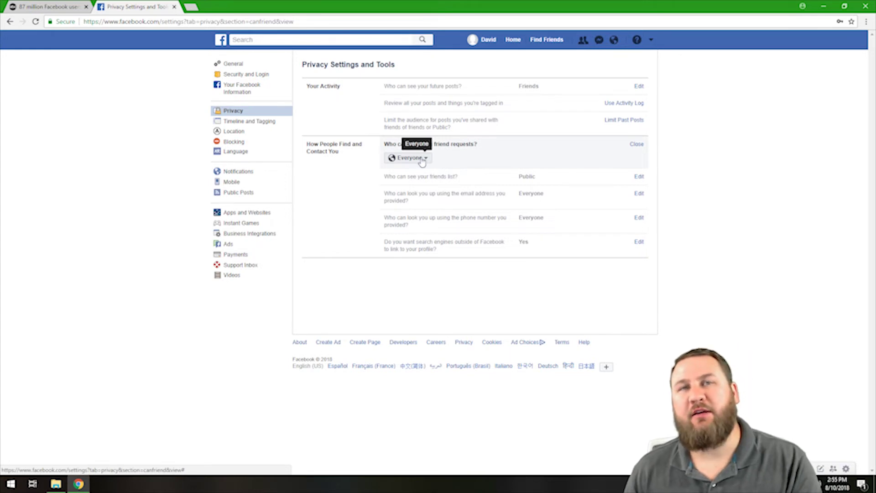
Step: Keep friend requests open to Everyone
left_click(254, 38)
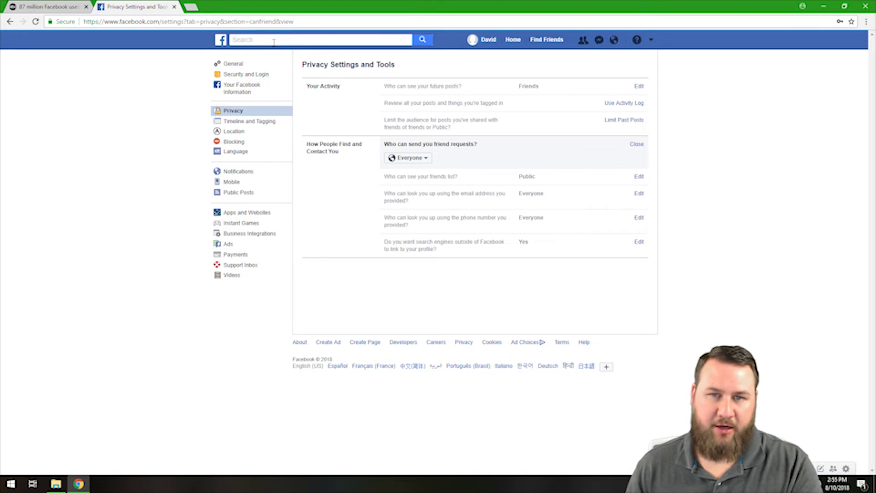
left_click(409, 158)
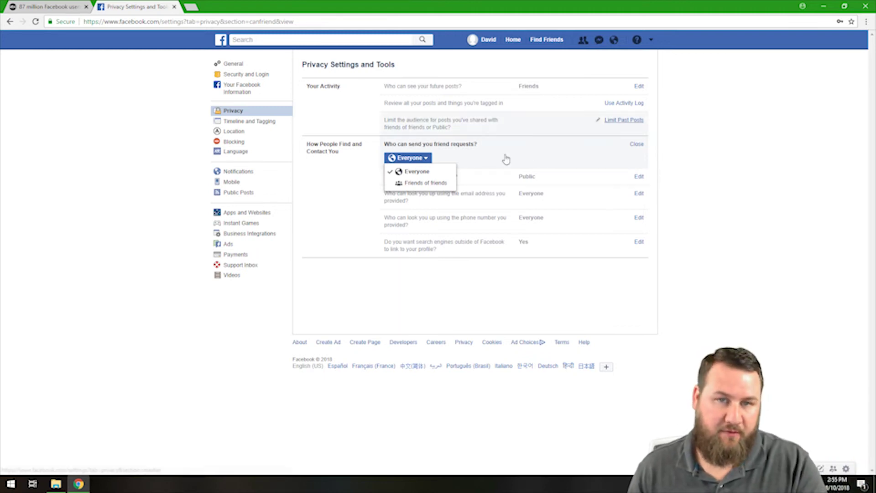
left_click(655, 196)
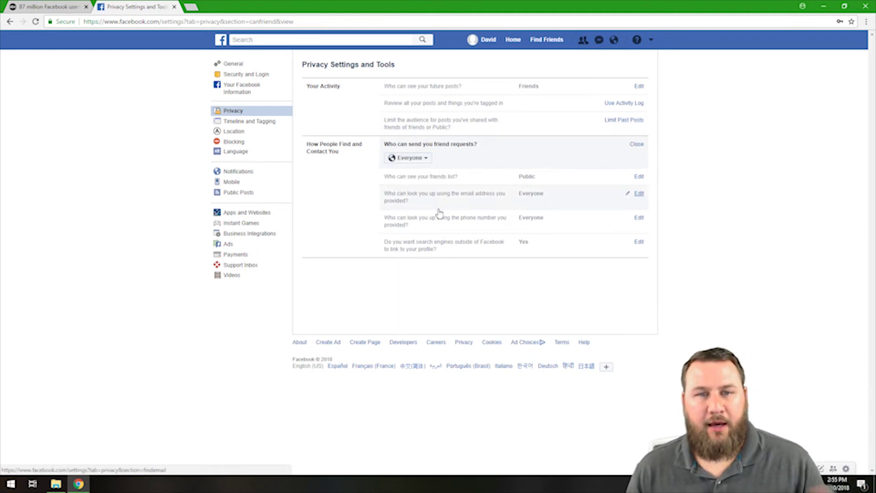
Step: Leave email lookup at Everyone, then bring up the search-engine linking and phone-number lookup settings
left_click(544, 197)
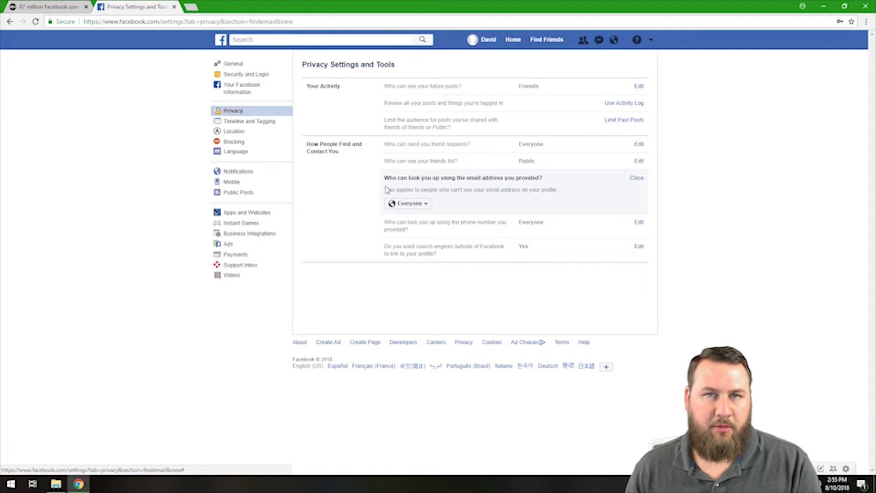
left_click(416, 205)
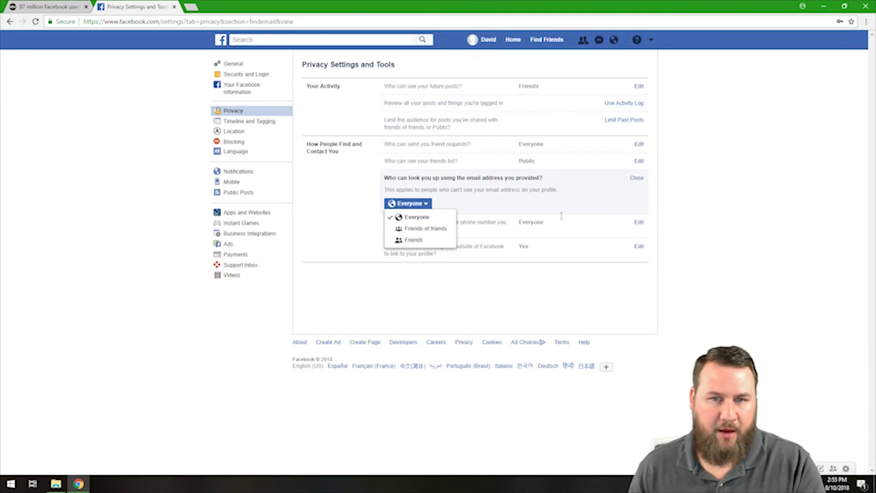
left_click(488, 249)
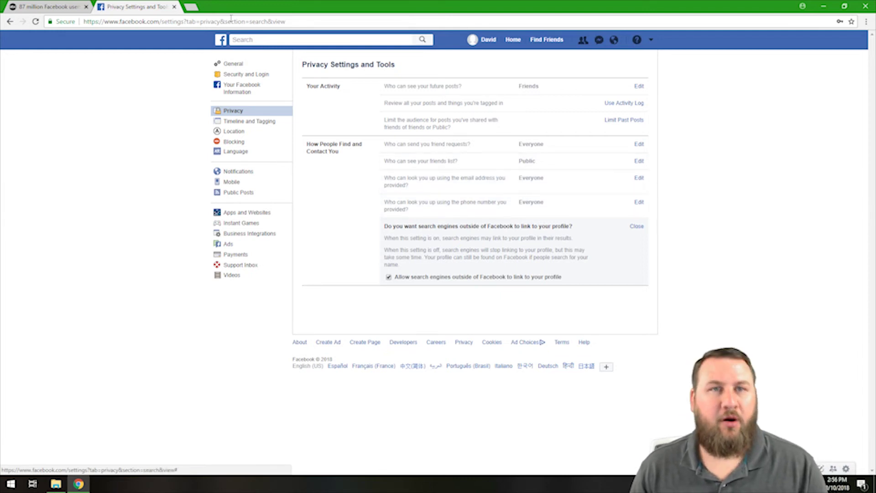
left_click(251, 40)
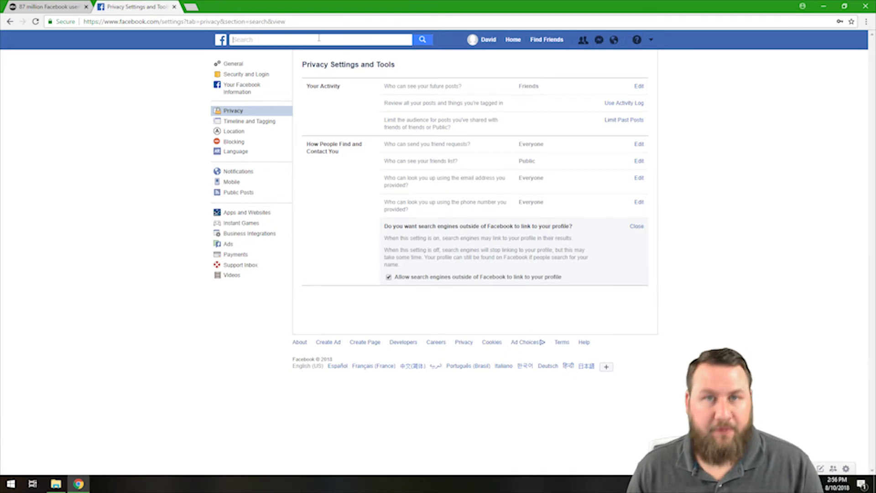
left_click(535, 207)
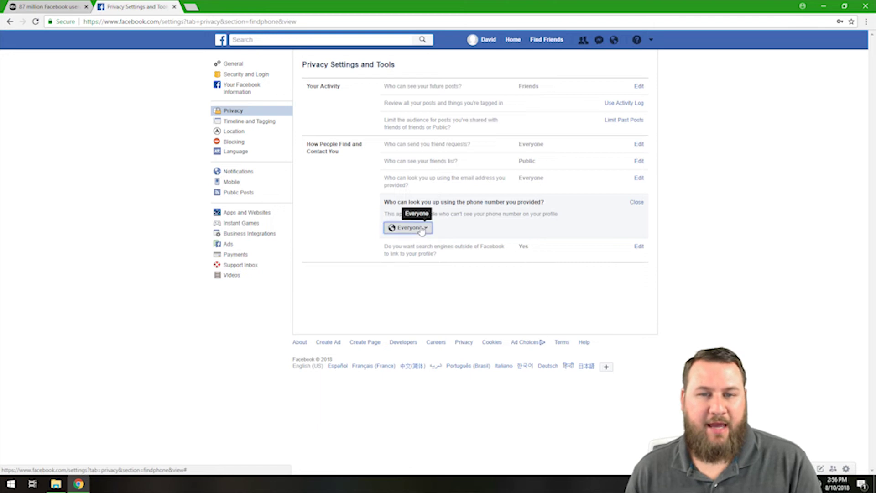
Step: Leave phone-number lookup set to Everyone without changing it
left_click(409, 227)
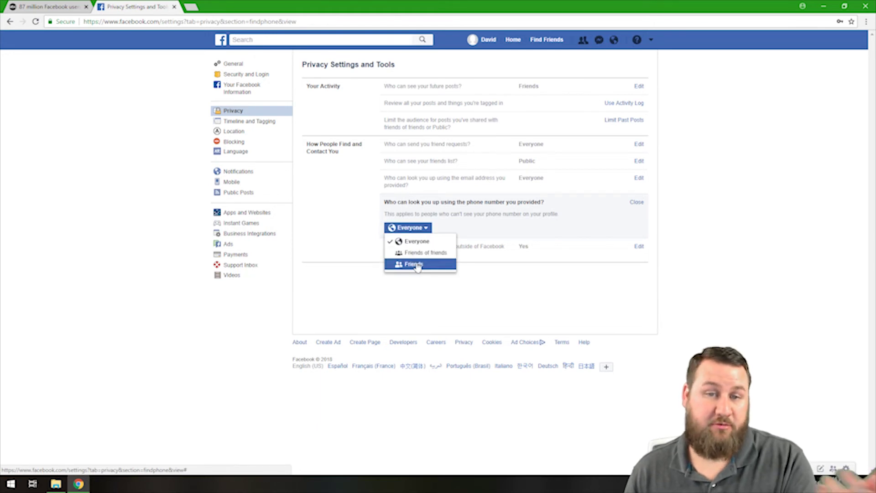
left_click(332, 244)
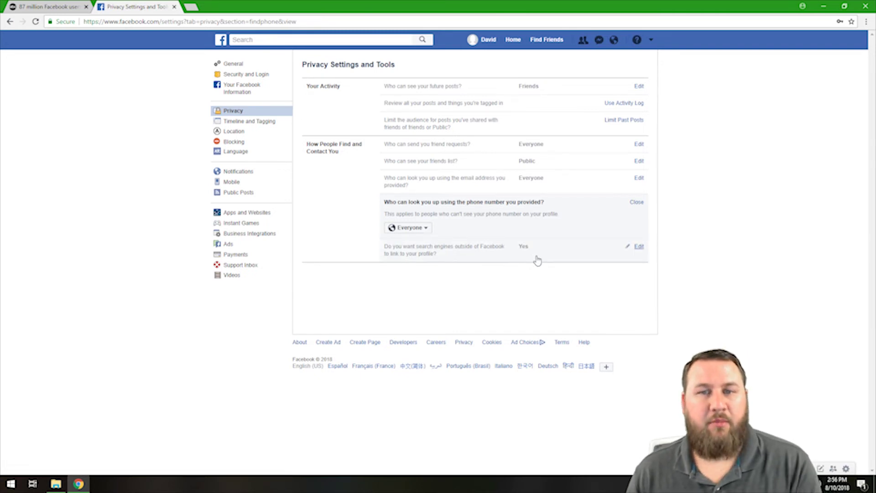
Step: Untick 'Allow search engines outside of Facebook to link to your profile' and confirm Turn Off
left_click(523, 249)
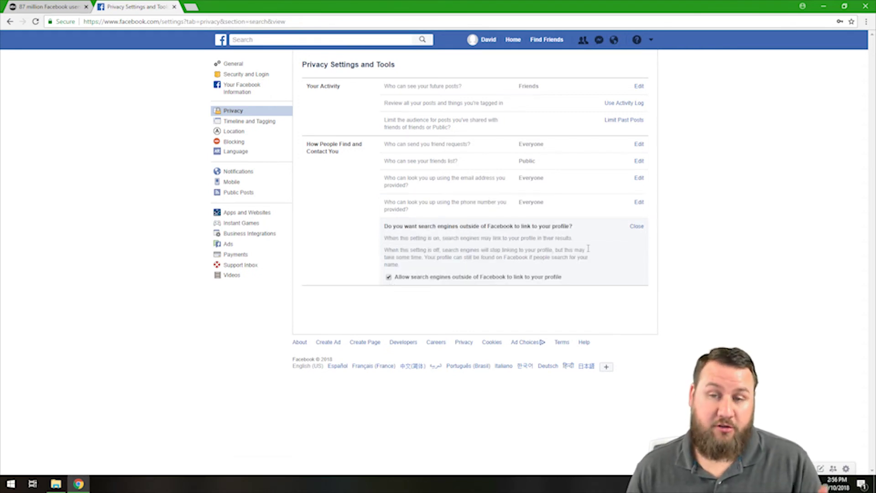
left_click(388, 278)
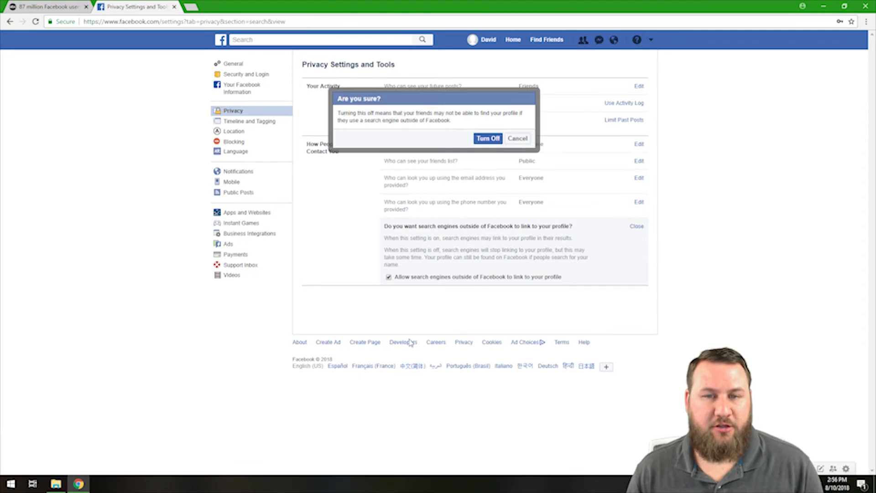
left_click(487, 139)
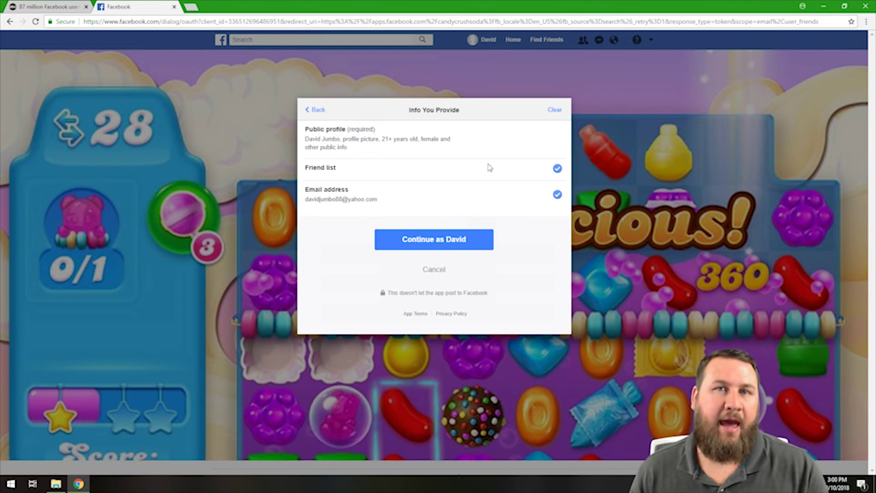
Step: Withhold Friend list and Email address from Candy Crush Soda Saga, continuing with public profile only
left_click(557, 169)
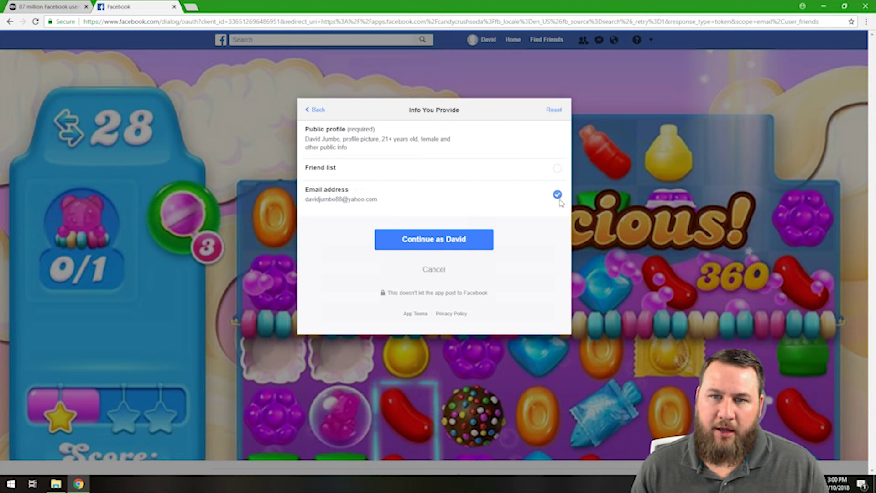
left_click(557, 195)
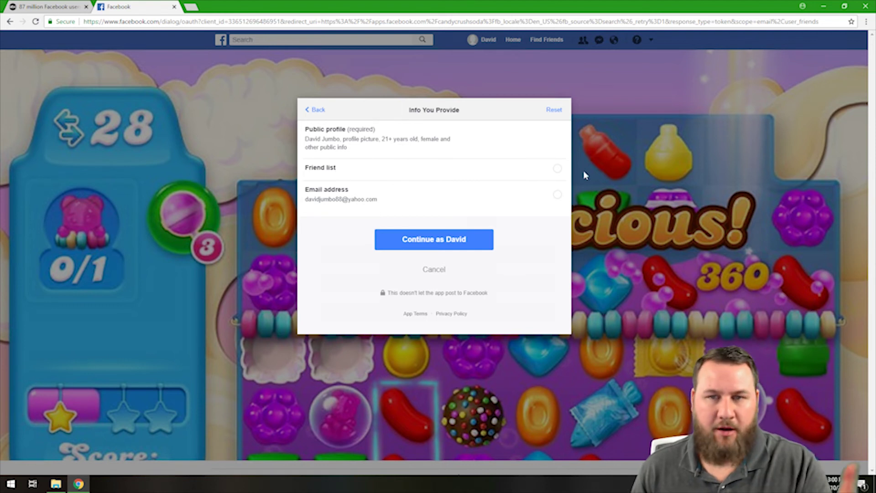
left_click(438, 239)
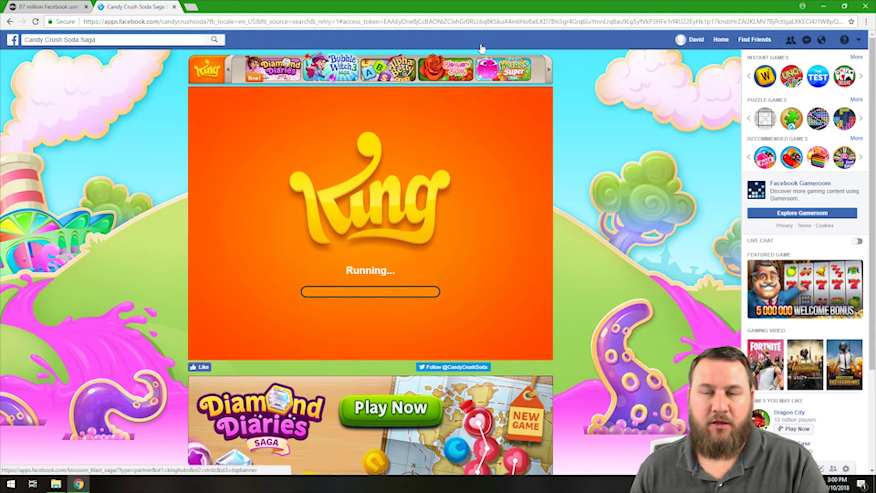
Step: Go to Settings > Apps and Websites, where Candy Crush Soda Saga is listed as active
left_click(858, 42)
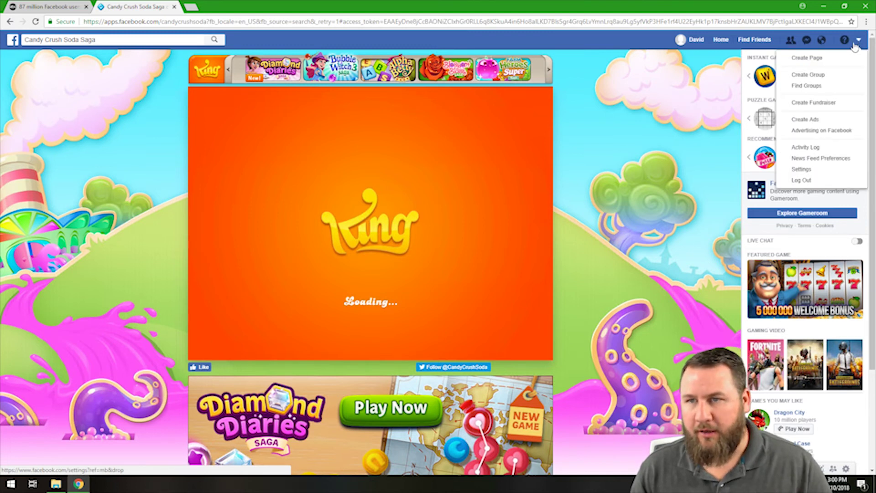
left_click(798, 170)
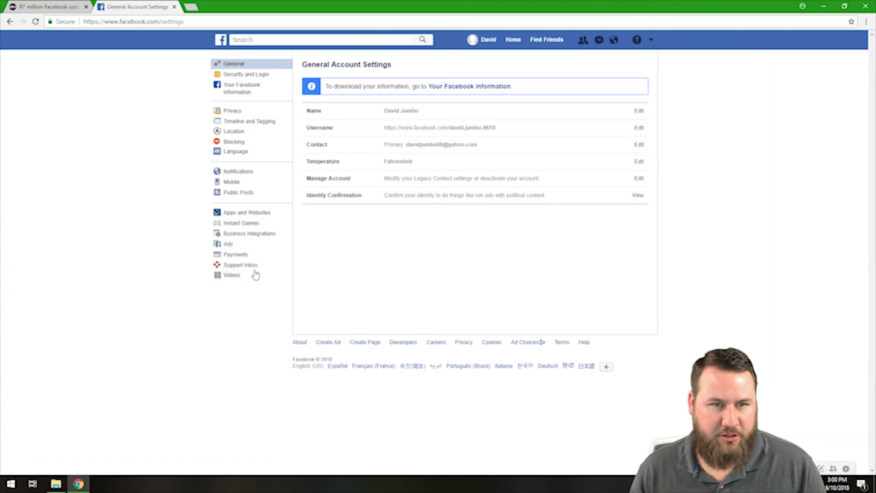
left_click(230, 217)
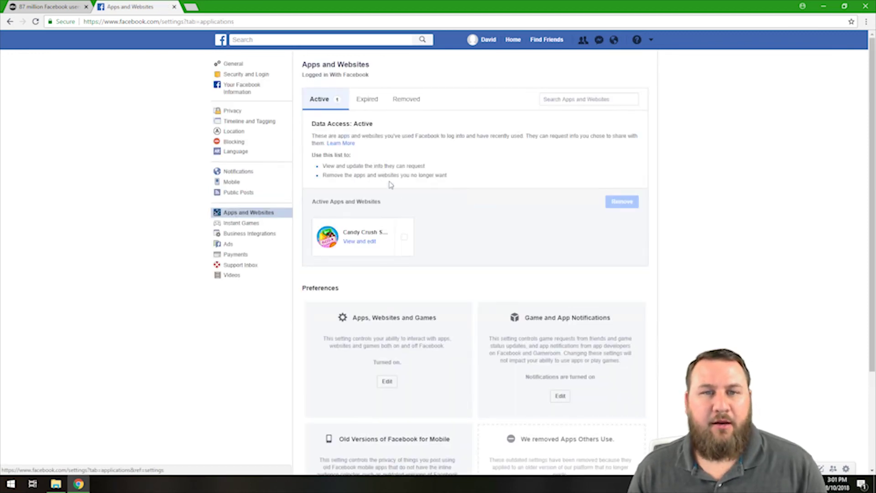
scroll(510, 207, "down", 1)
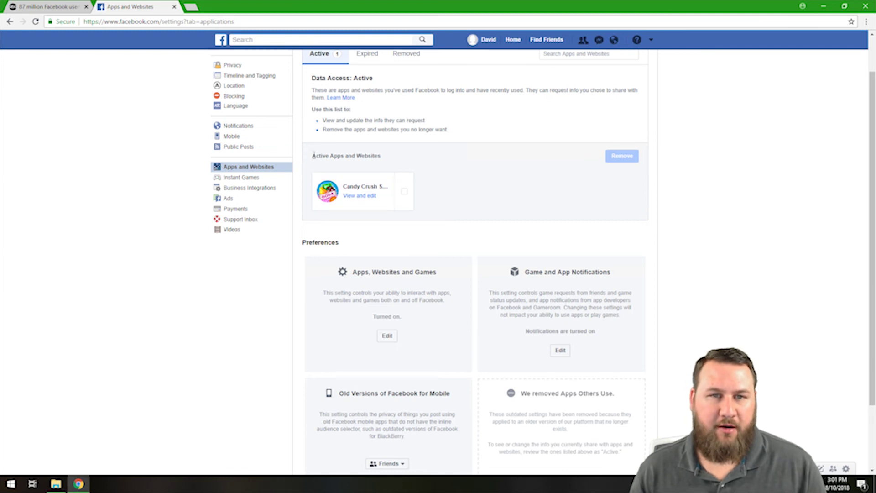
left_click_drag(313, 156, 381, 157)
left_click(481, 180)
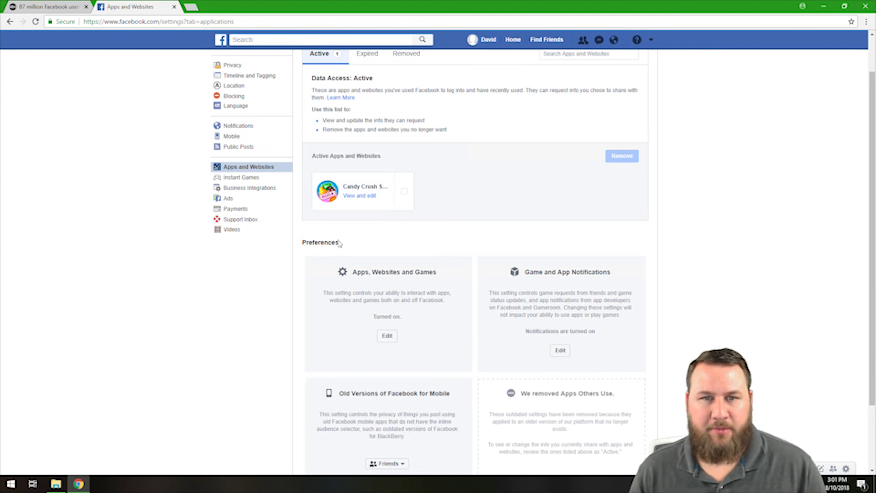
left_click(367, 196)
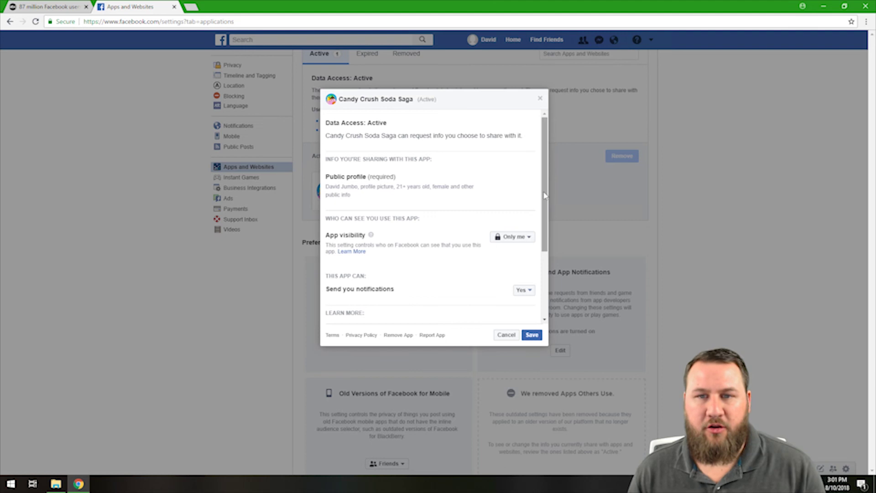
scroll(545, 196, "down", 3)
left_click(520, 134)
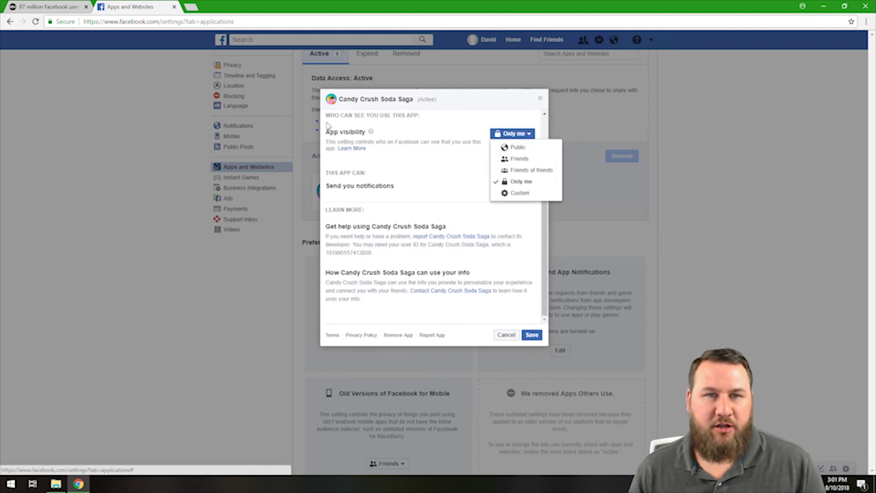
left_click(341, 186)
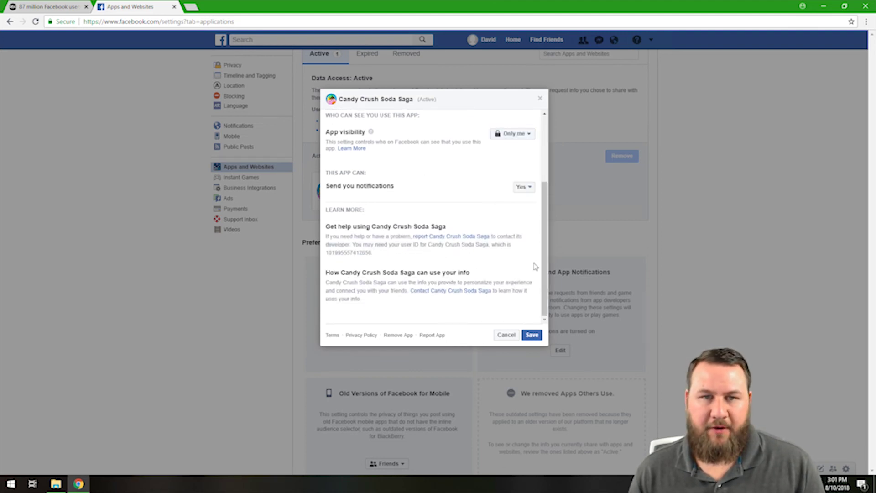
scroll(536, 267, "up", 3)
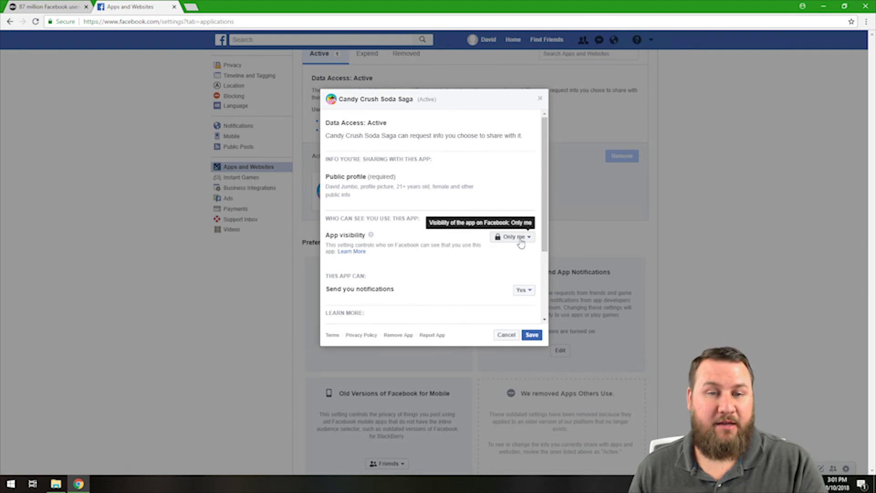
left_click(540, 98)
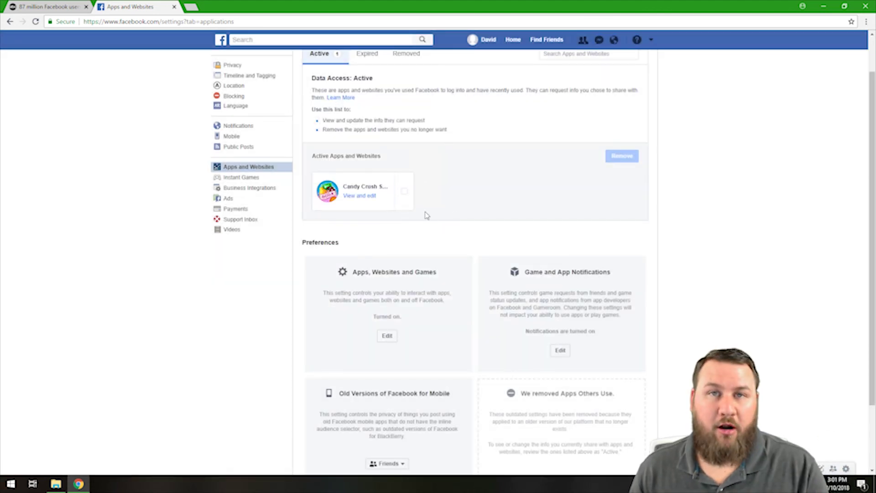
Step: Select the Candy Crush Soda Saga tile and remove it, also deleting all its posts, photos and videos
right_click(406, 192)
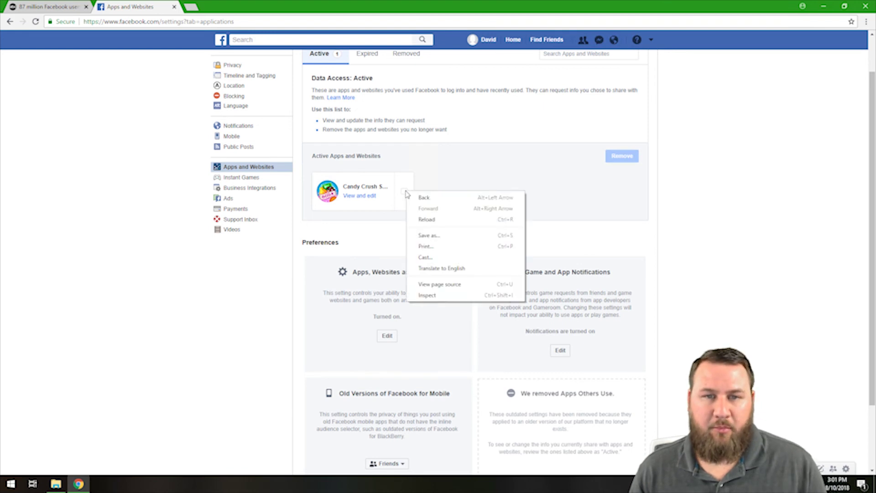
left_click(405, 193)
left_click(621, 158)
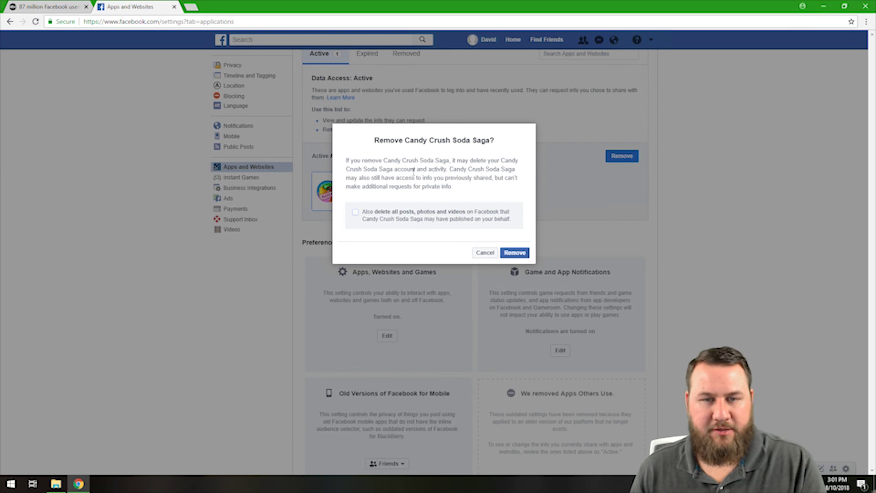
left_click(356, 213)
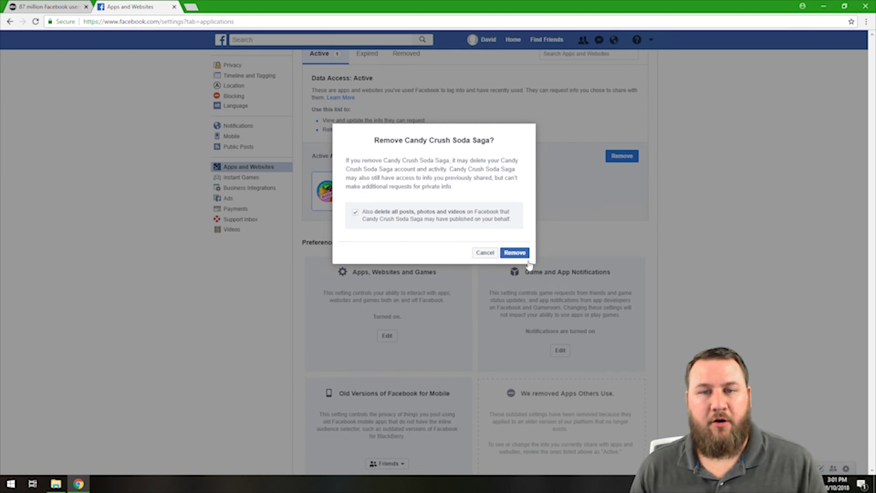
left_click(514, 253)
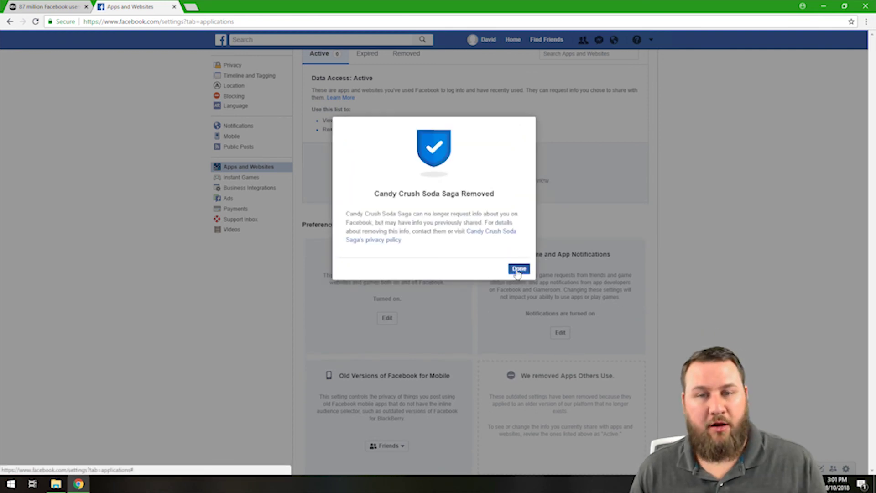
left_click(519, 269)
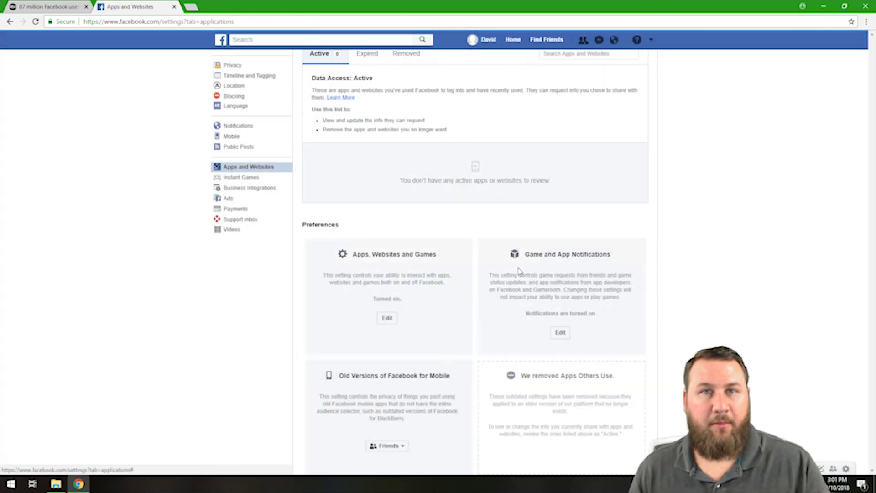